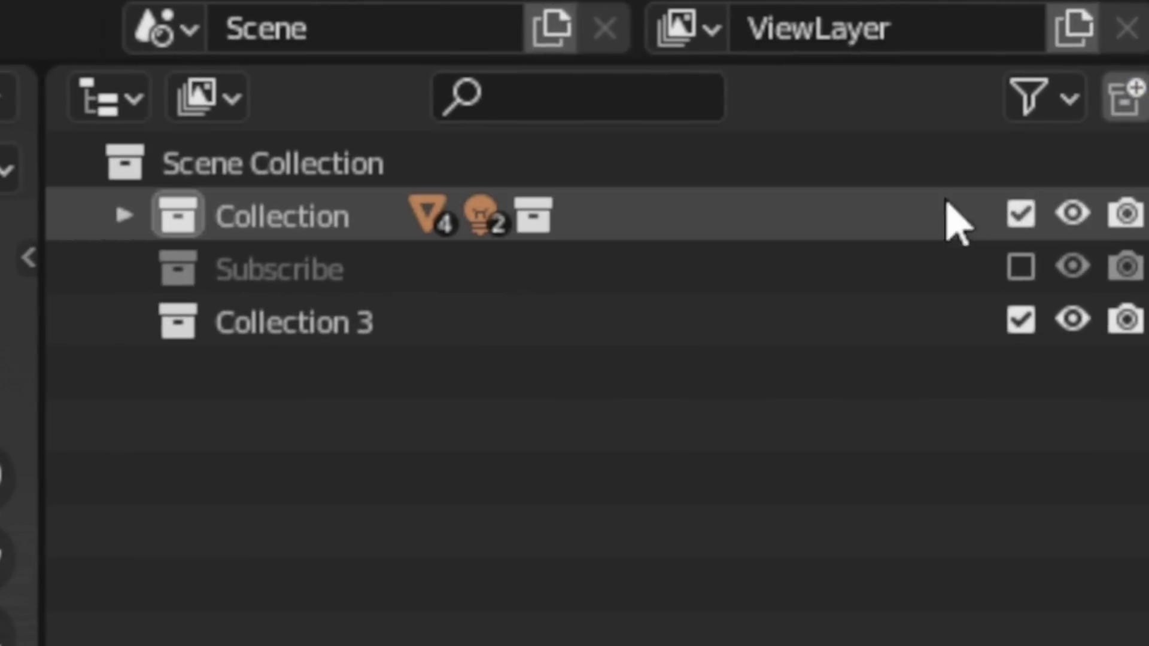
Step: Rename Collection 3 as Camera Rig
double_click(999, 87)
type("Camera Rig")
key("Return")
Step: Add a Bezier curve to the scene and parent the camera to the cube-shaped empty
key("shift+a")
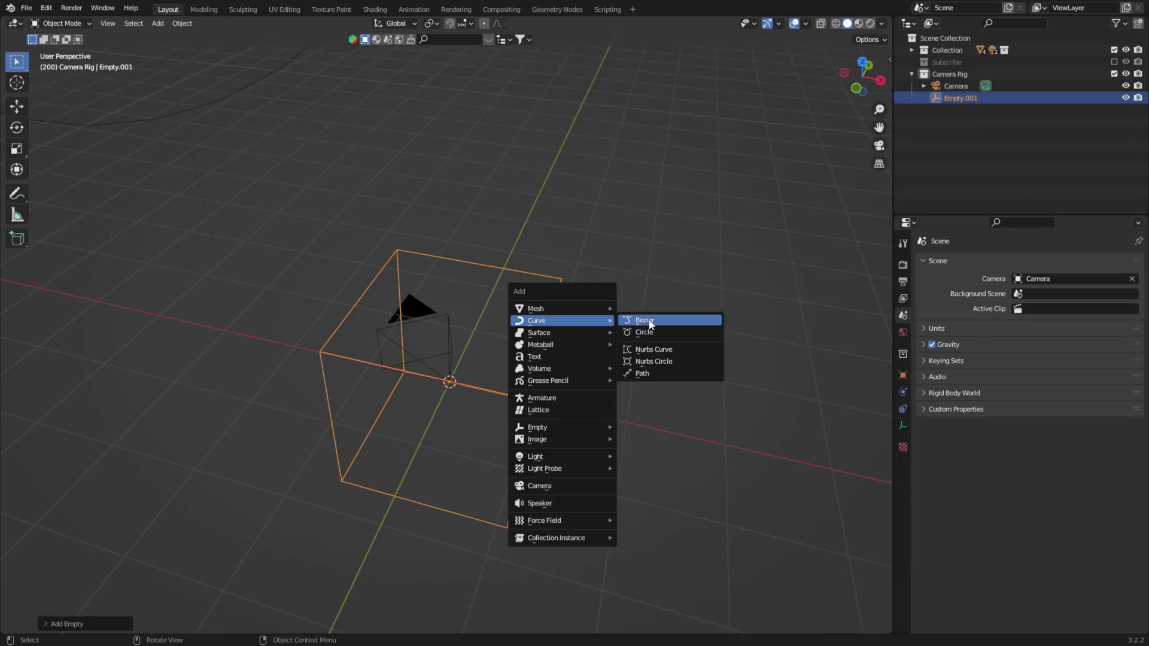
left_click(650, 323)
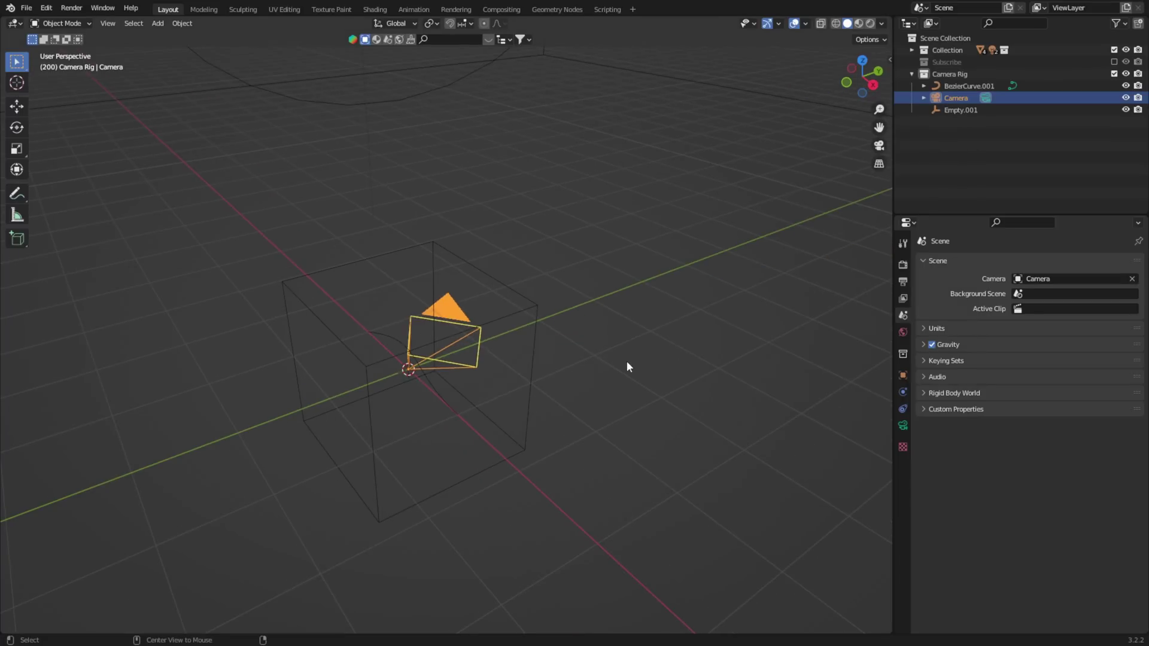
left_click(591, 408, "shift")
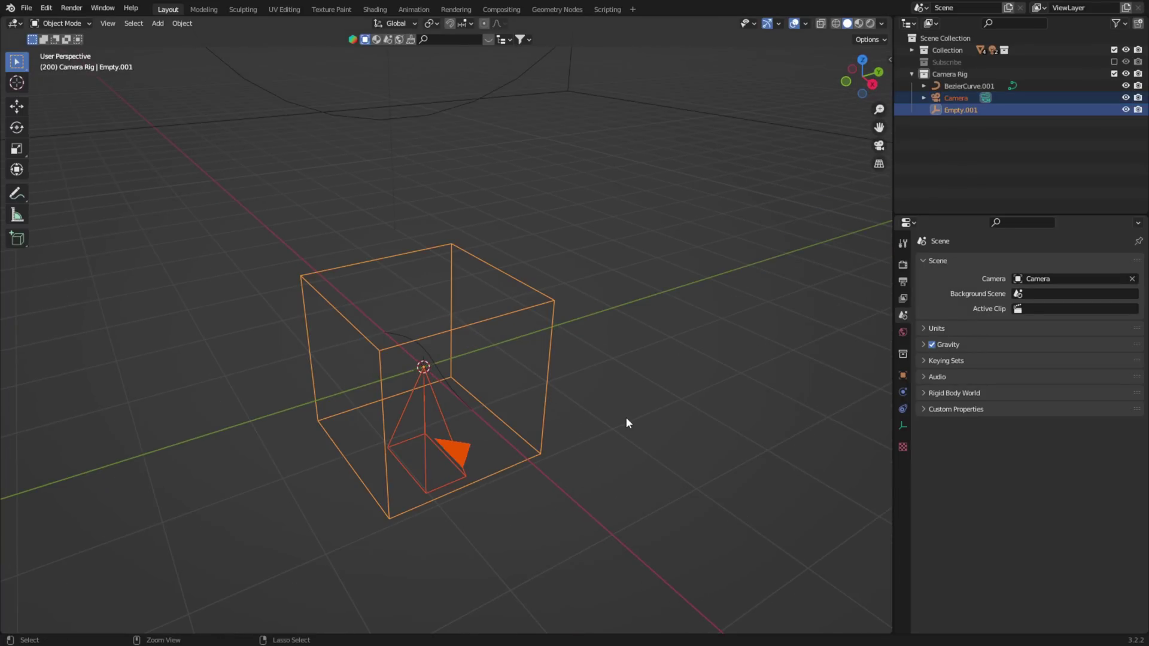
key("ctrl+p")
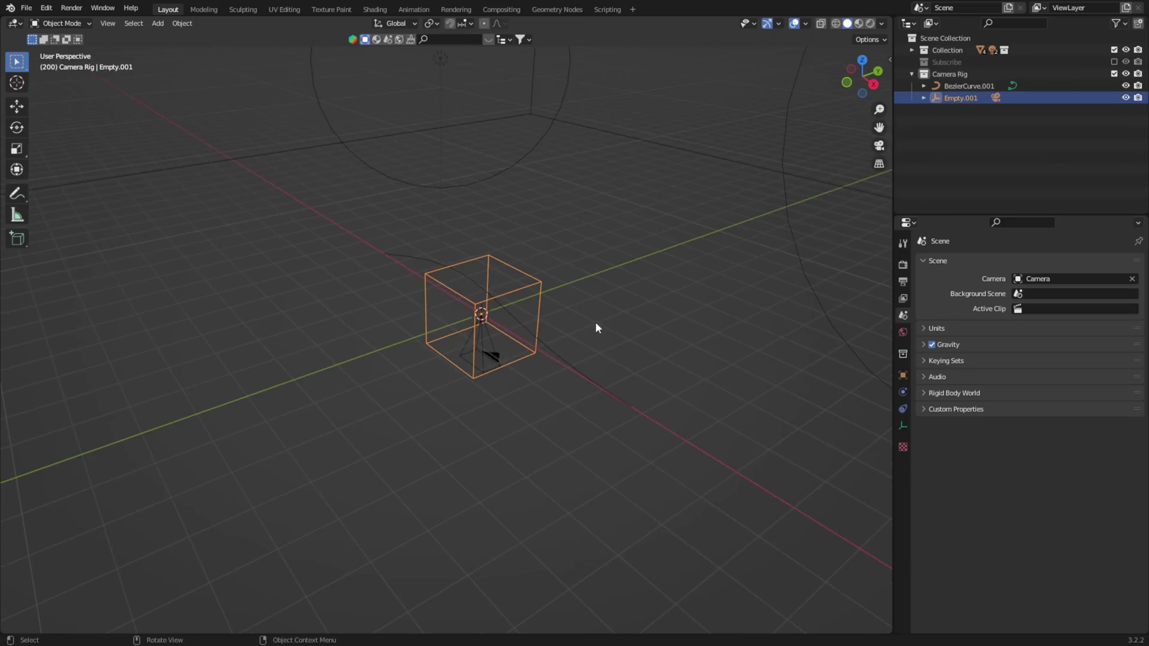
Step: Add Follow Path and Track To constraints to the empty, with BezierCurve.001 as the Follow Path target
left_click(621, 290)
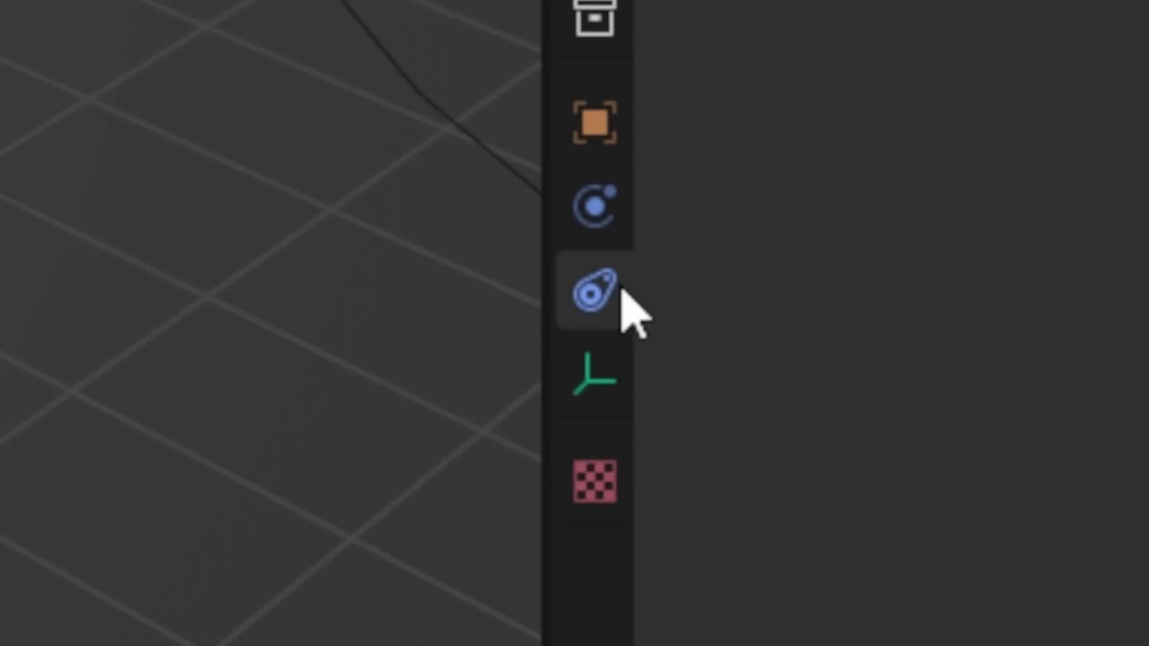
left_click(918, 164)
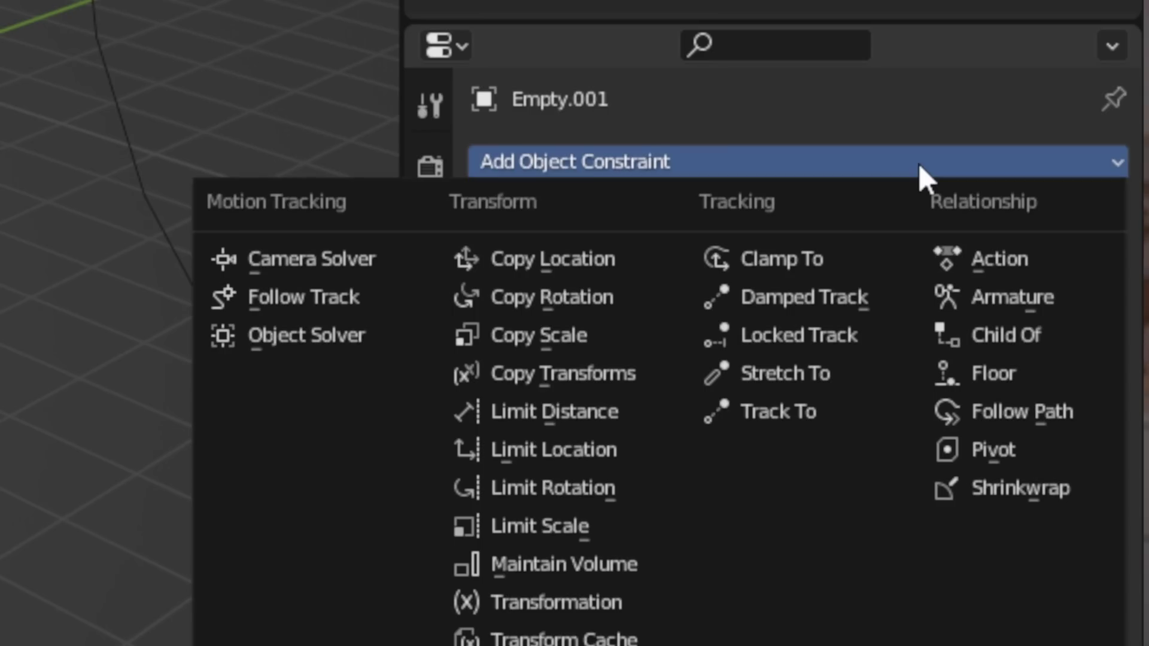
left_click(1018, 411)
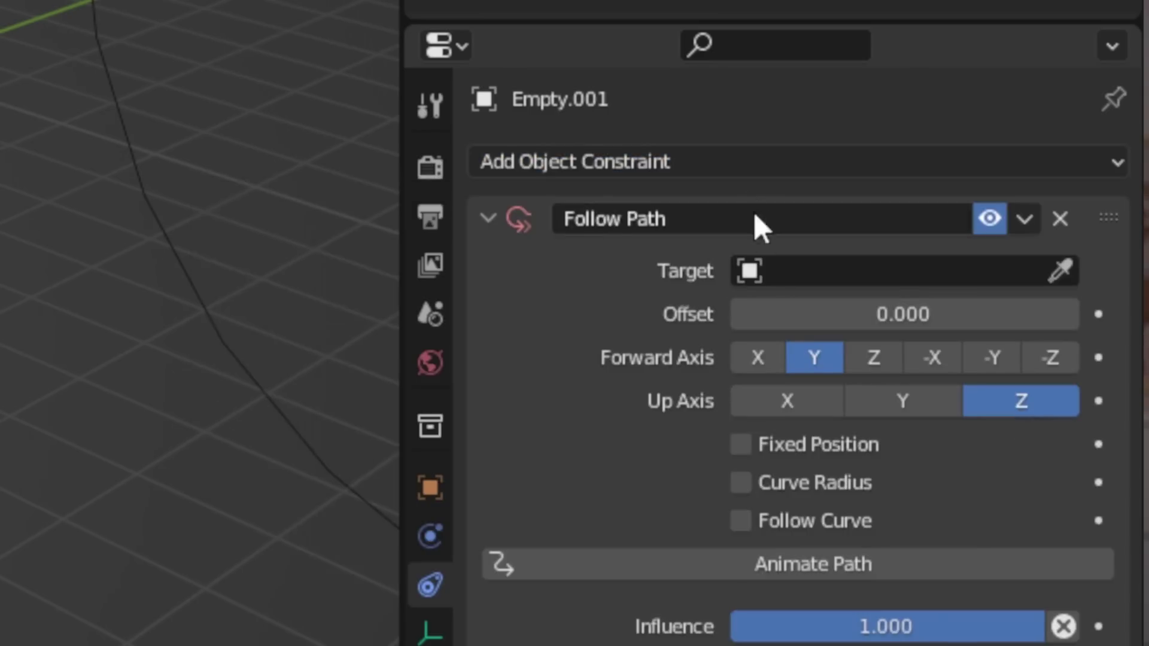
left_click(747, 163)
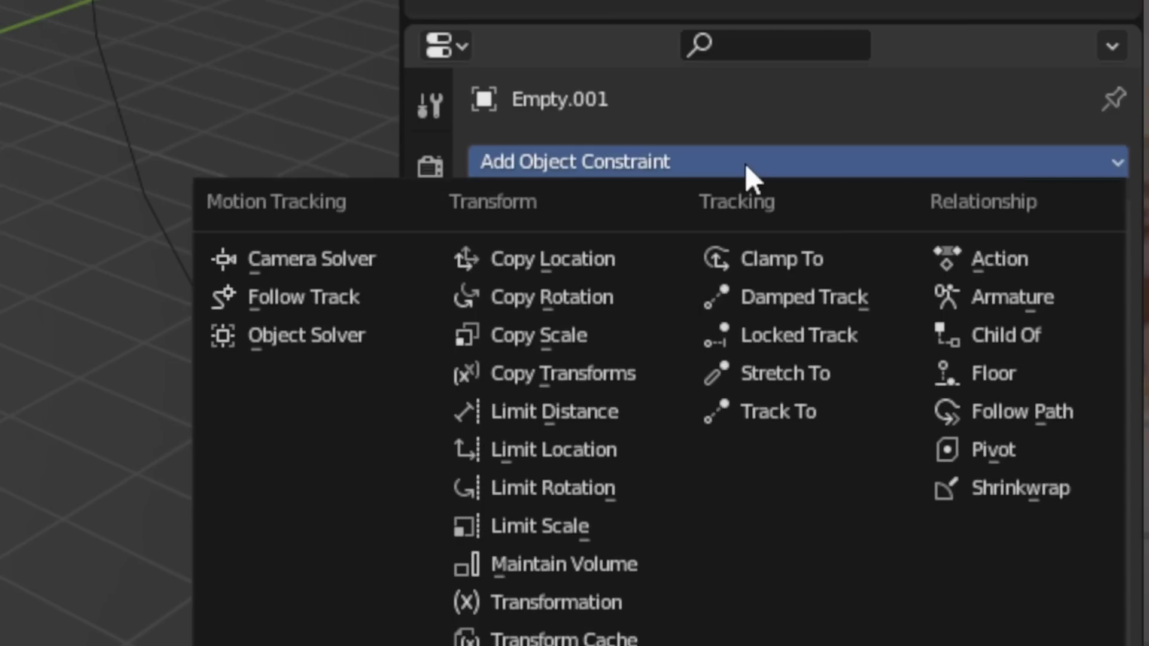
left_click(847, 418)
left_click(890, 272)
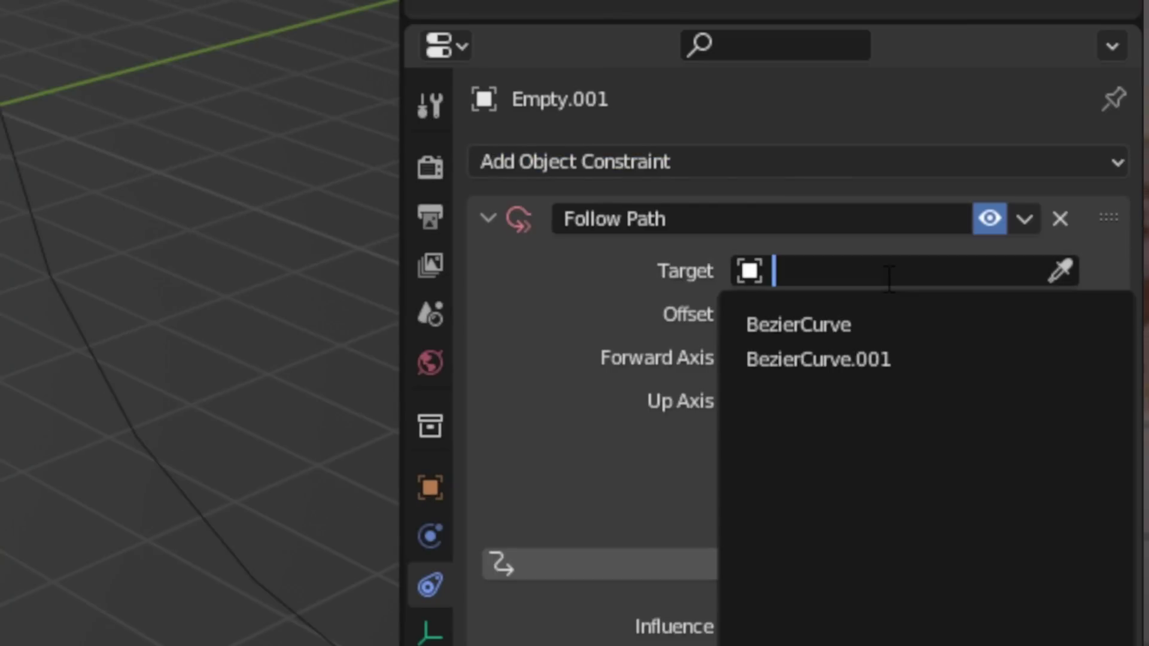
left_click(925, 359)
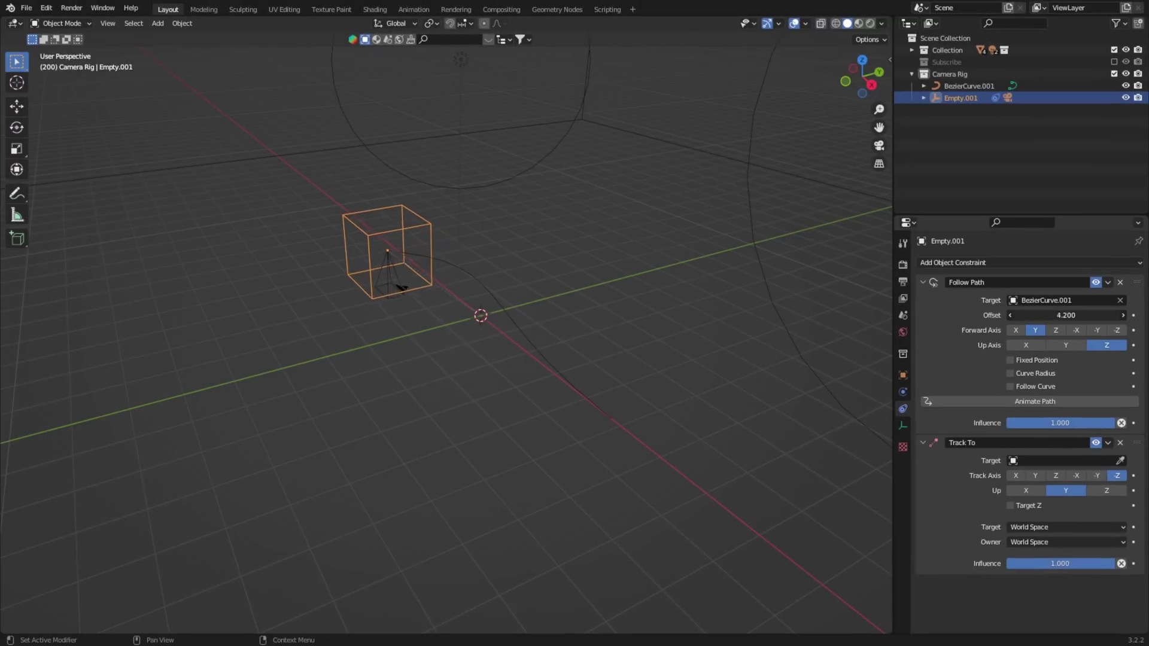
Step: Slide the Follow Path offset to -43.7 and enable Fixed Position
left_click_drag(1066, 315, 1041, 316)
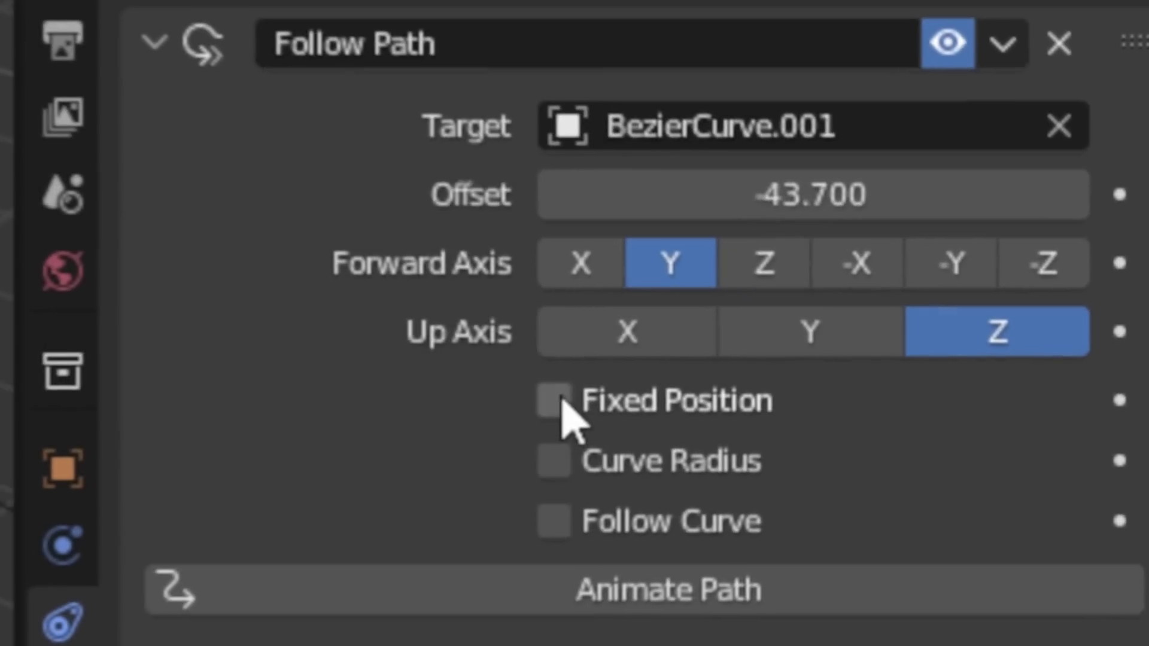
left_click(562, 404)
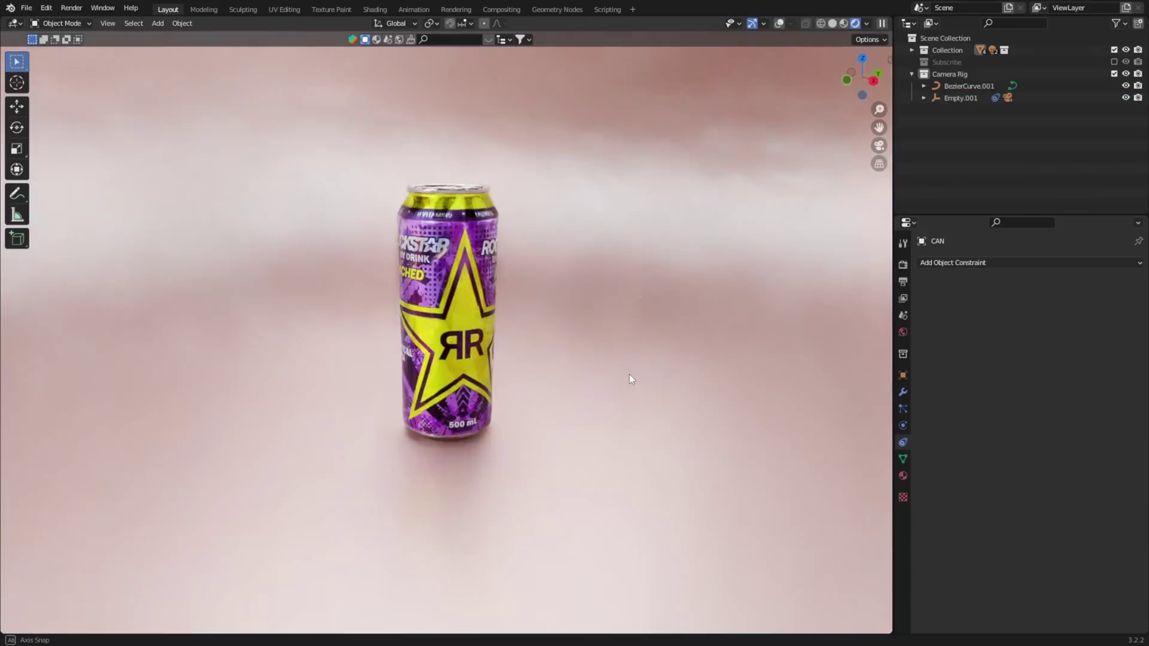
Step: Set the Track To target to CAN and slide the Follow Path offset factor to move the camera along the curve
middle_click_drag(629, 375, 455, 395)
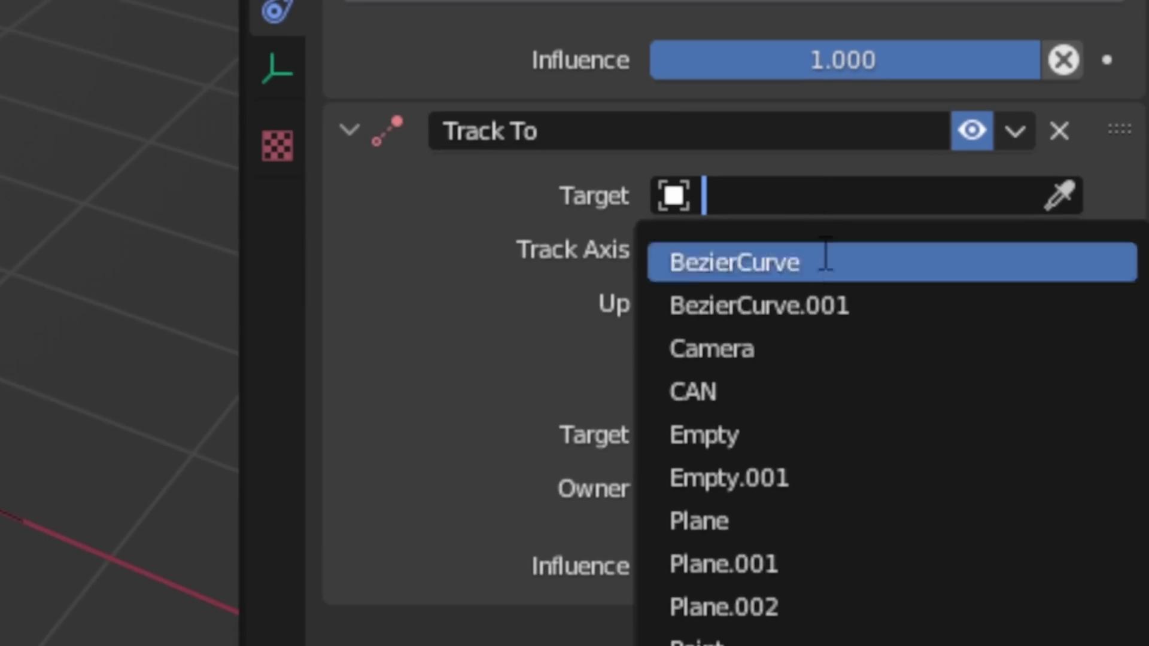
left_click(734, 391)
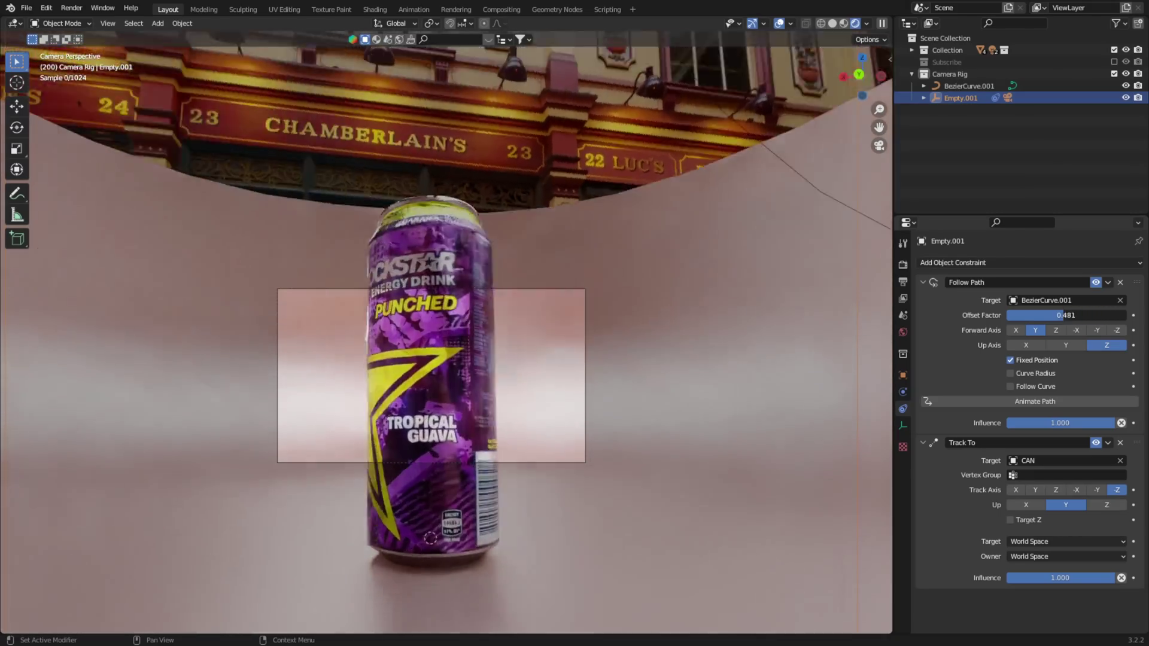
left_click_drag(1057, 315, 1114, 317)
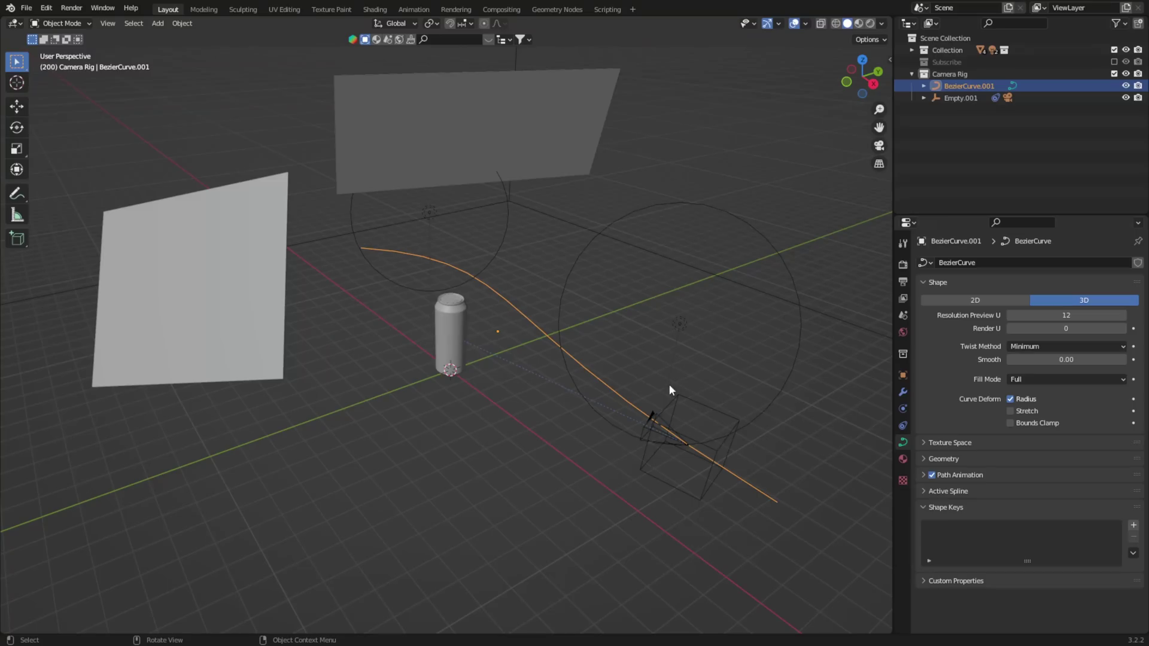
Step: Edit the Bezier curve and rotate its end control point to bend the camera path around the can
middle_click_drag(587, 378, 511, 316, "shift")
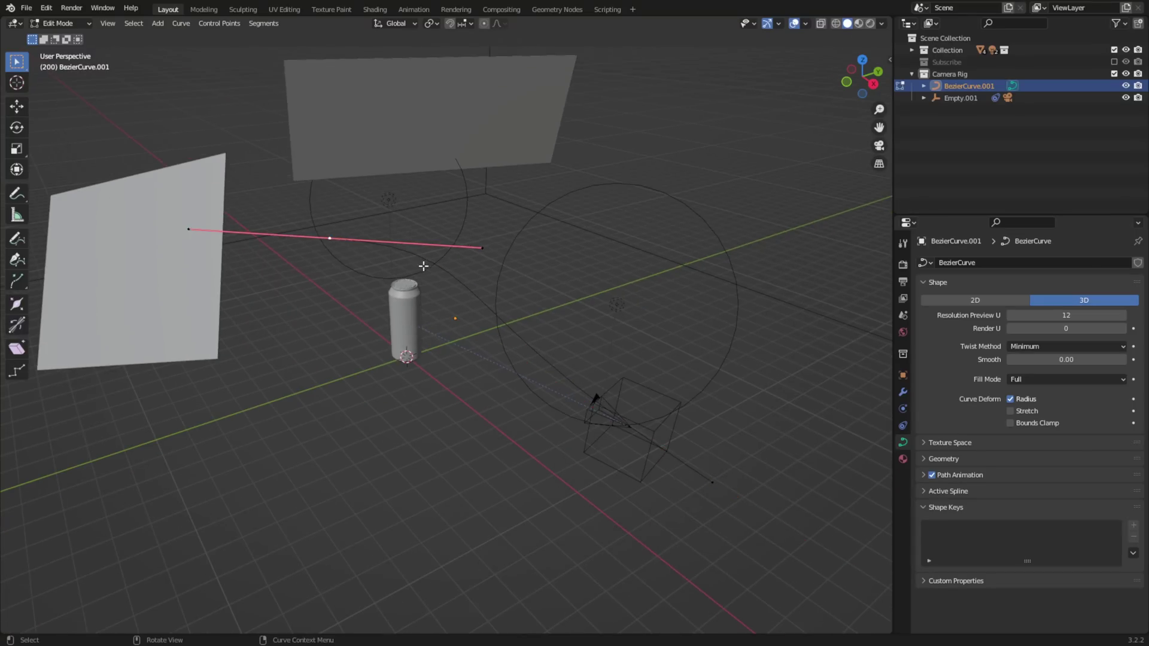
middle_click_drag(423, 266, 634, 239)
key("r")
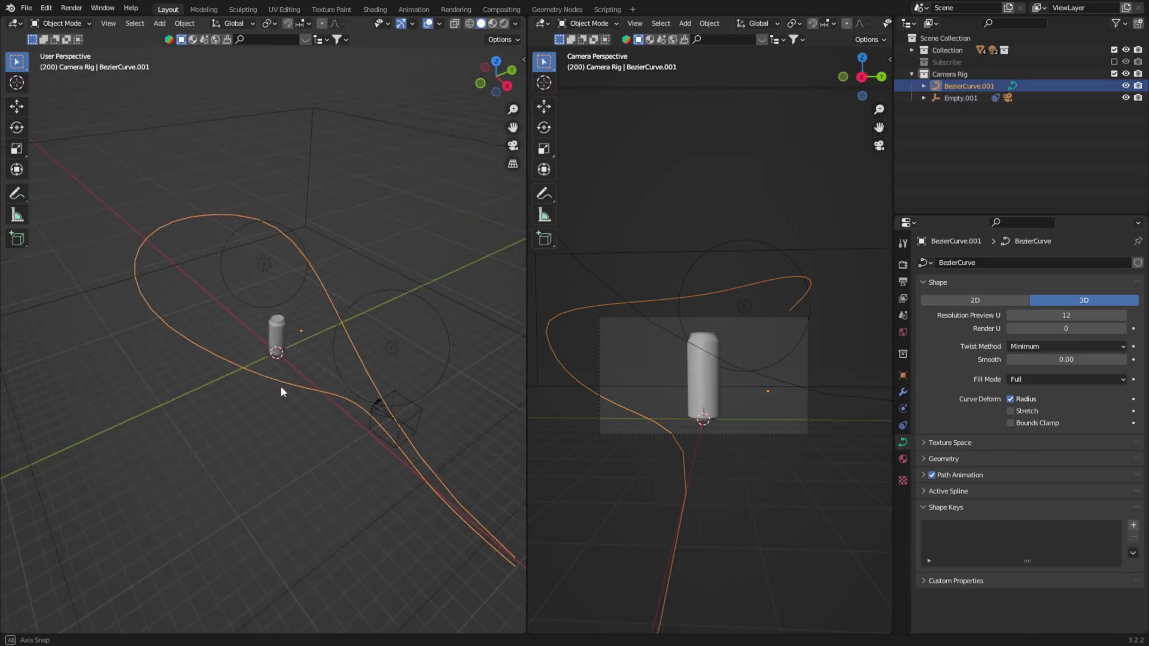
Step: Slide the empty's Follow Path offset factor to preview the camera's movement along the reshaped curve
left_click(425, 405)
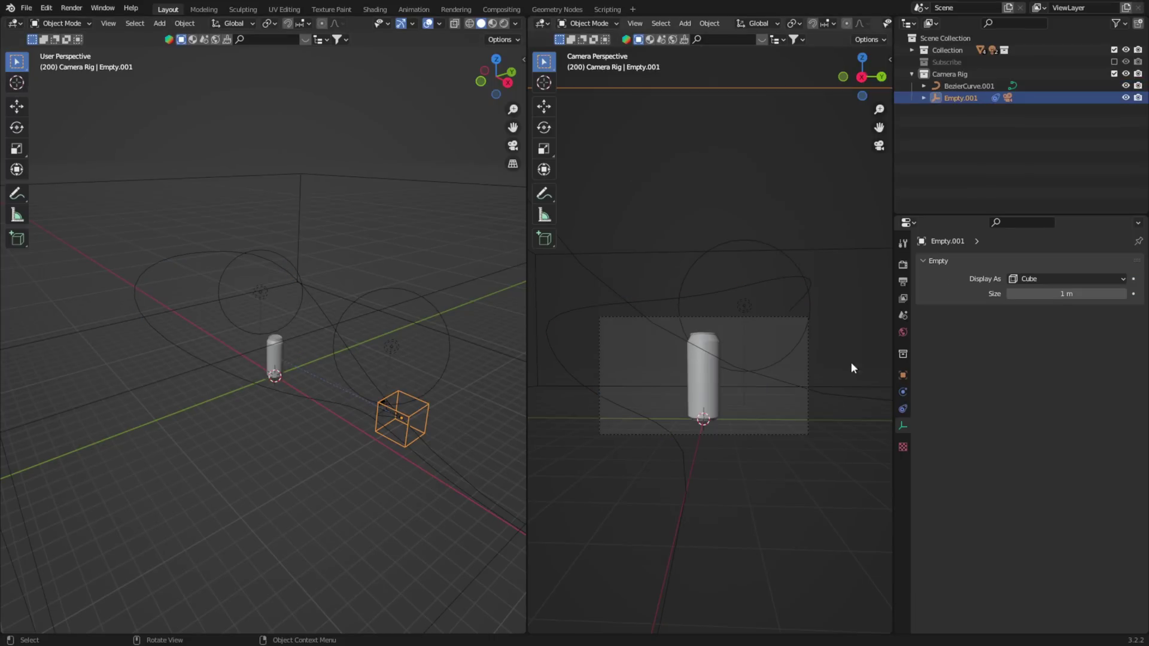
left_click(904, 409)
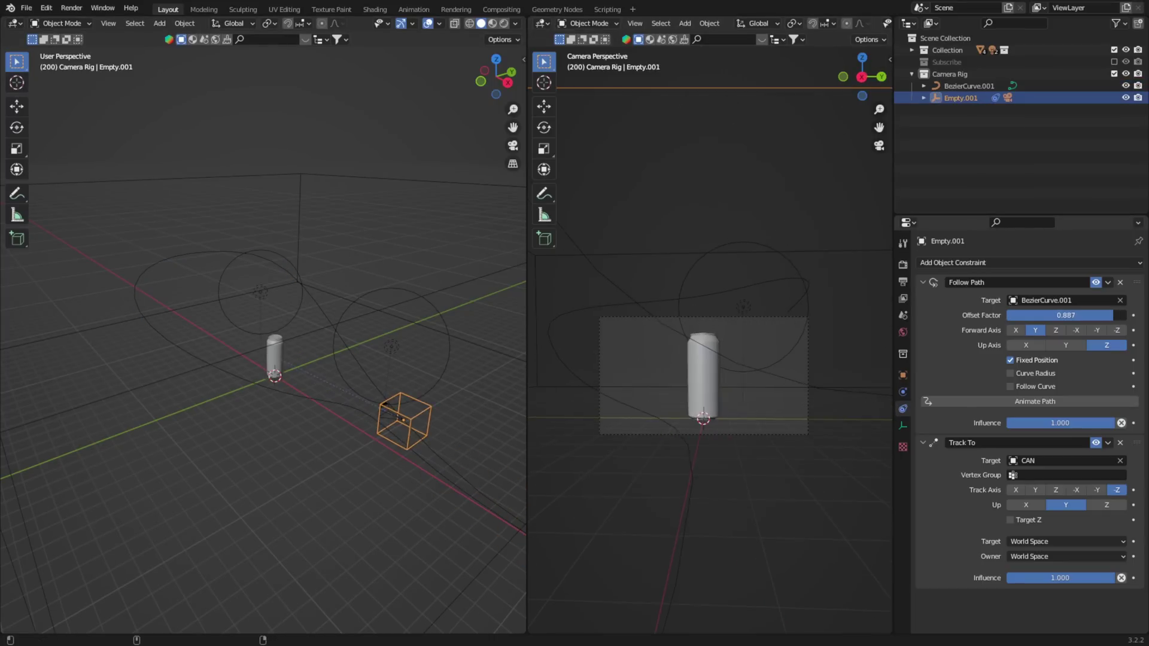
left_click_drag(1066, 315, 1042, 315)
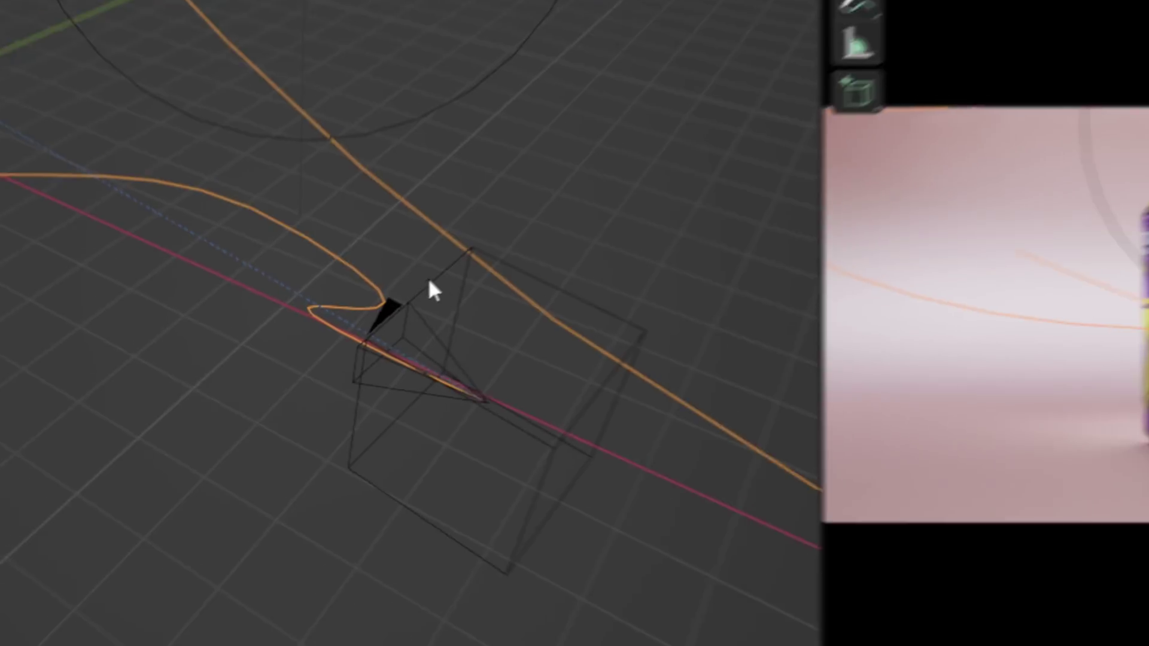
Step: Move the curve's control point near the camera along the Y axis and scale its handles
left_click(339, 330)
key("g")
key("y")
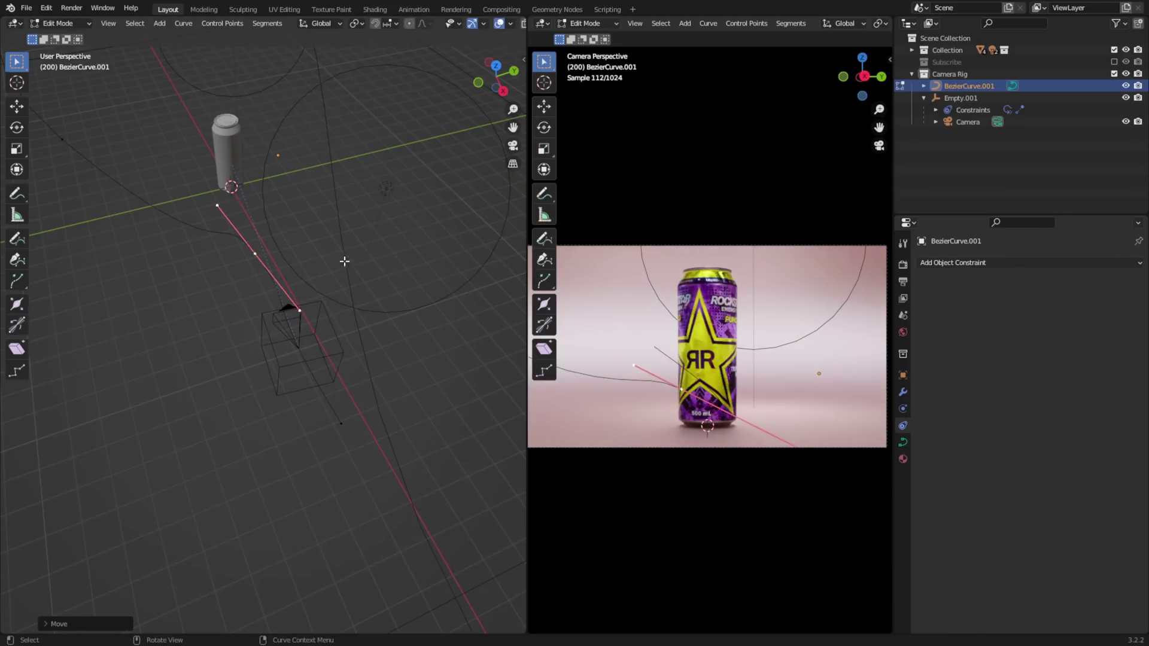
middle_click_drag(345, 261, 313, 321)
key("s")
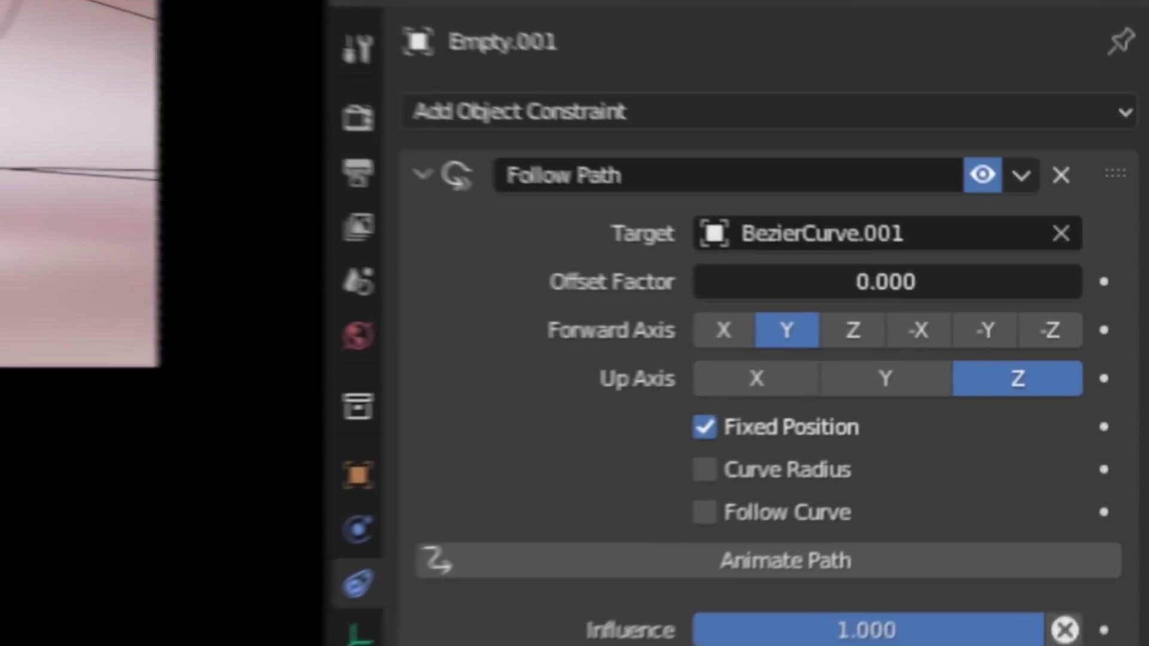
Step: Keyframe the empty's Follow Path offset factor at 0 on frame 1 and at 1 on frame 200
left_click(1095, 316)
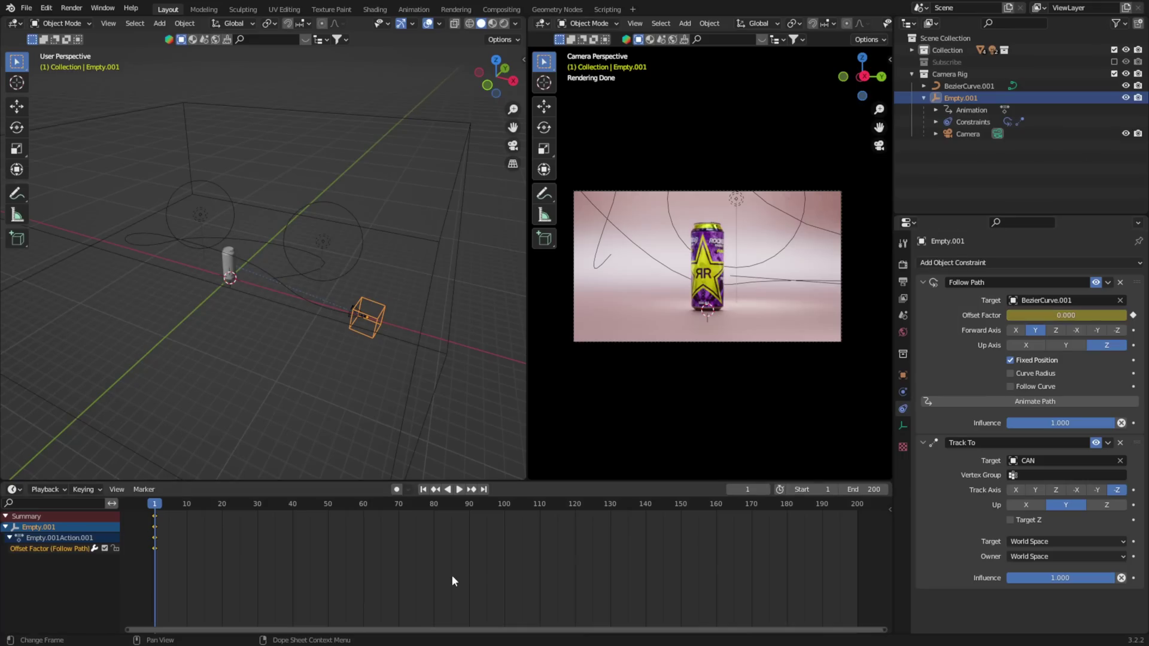
key("shift+Right")
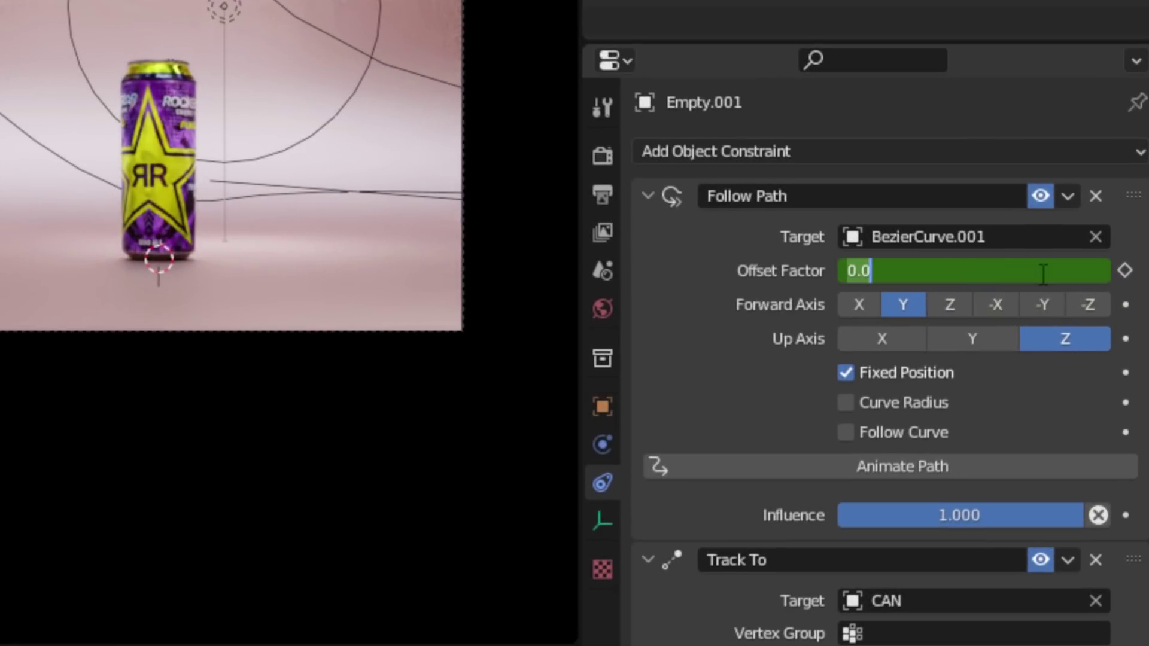
key("Return")
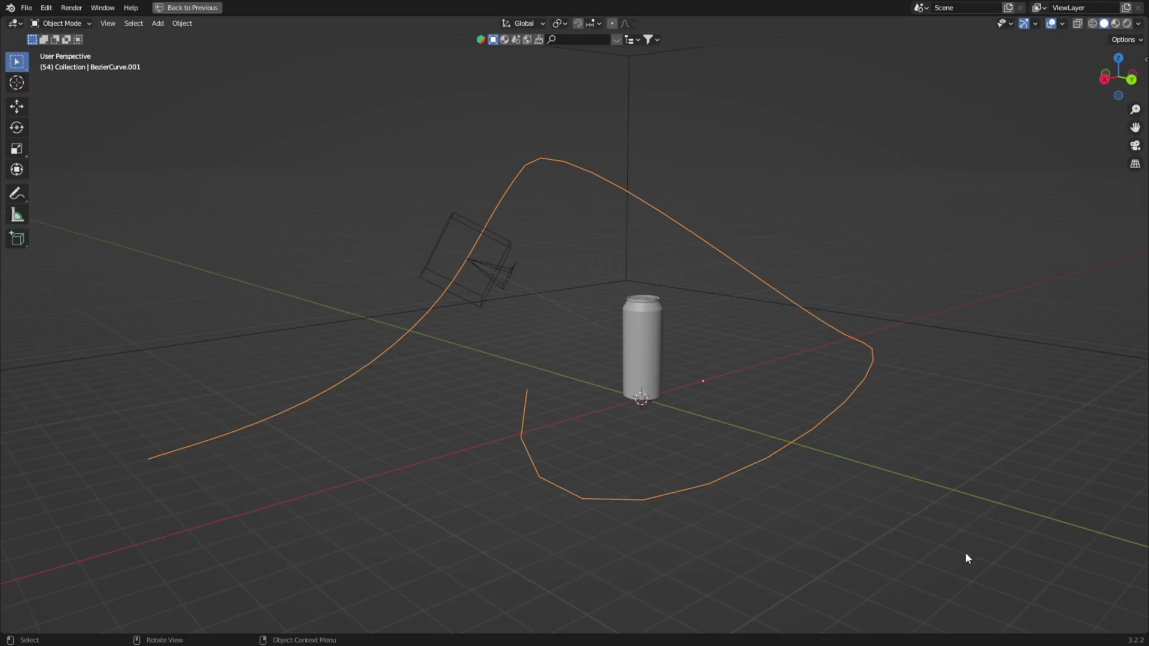
Step: Show the Graph Editor in the lower area and scrub the camera animation to frame 78
middle_click_drag(812, 516, 777, 512)
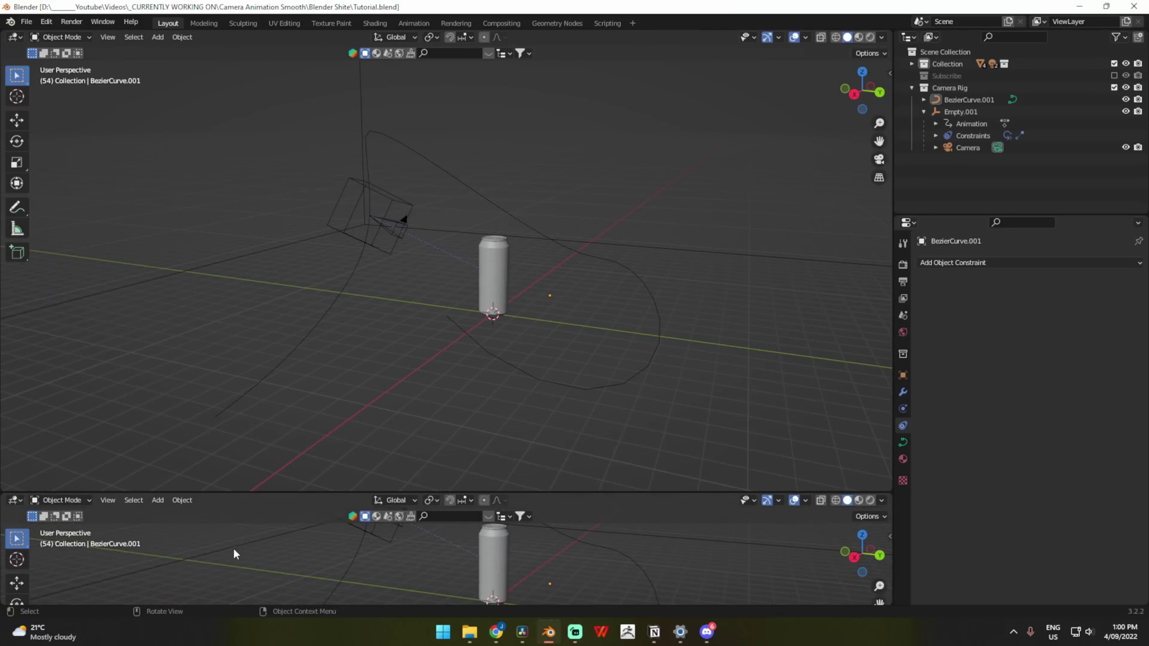
key("shift+F6")
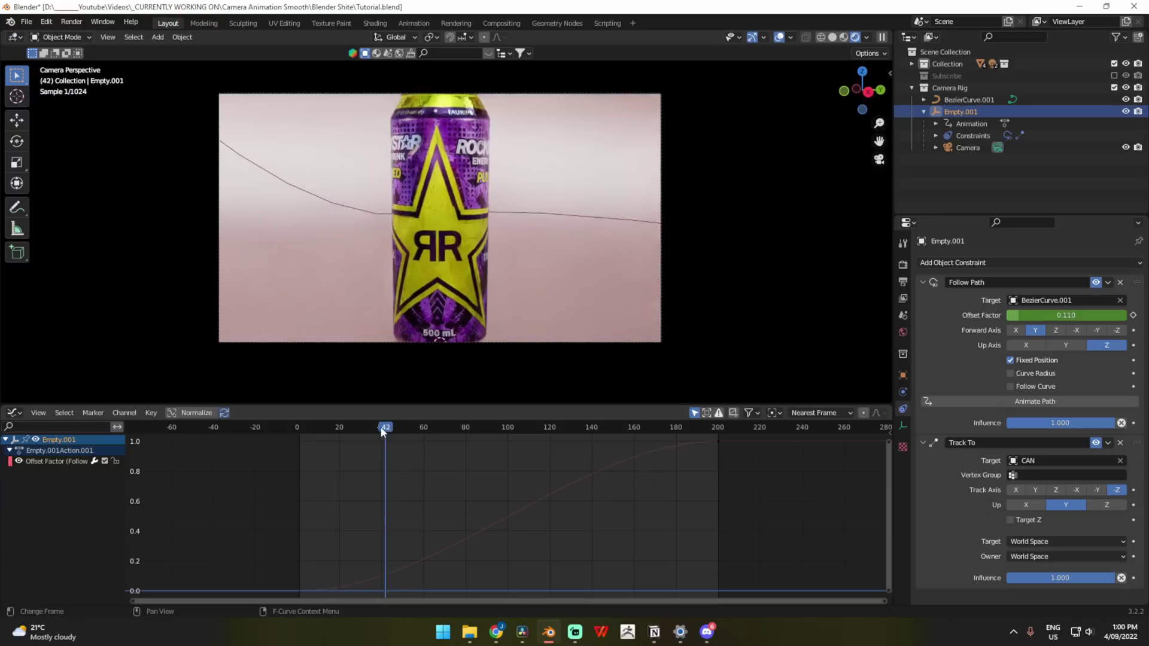
left_click_drag(384, 429, 464, 495)
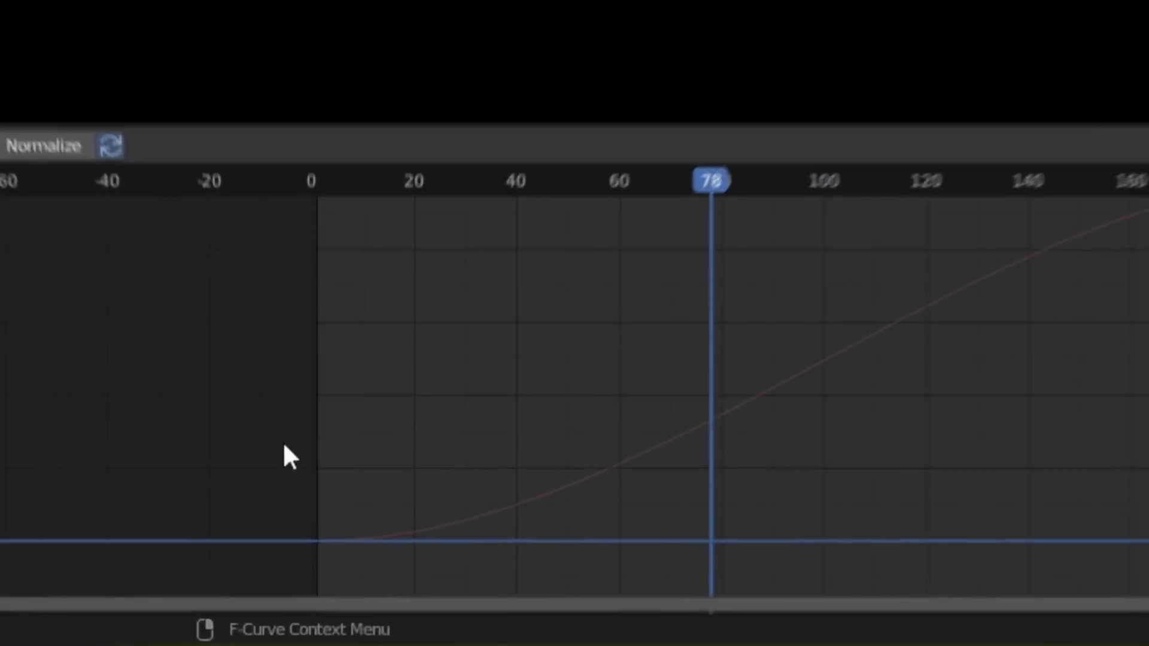
Step: Reshape the offset factor F-curve by moving its first keyframe and adjusting the handles of a keyframe near frame 75
left_click_drag(285, 534, 328, 583)
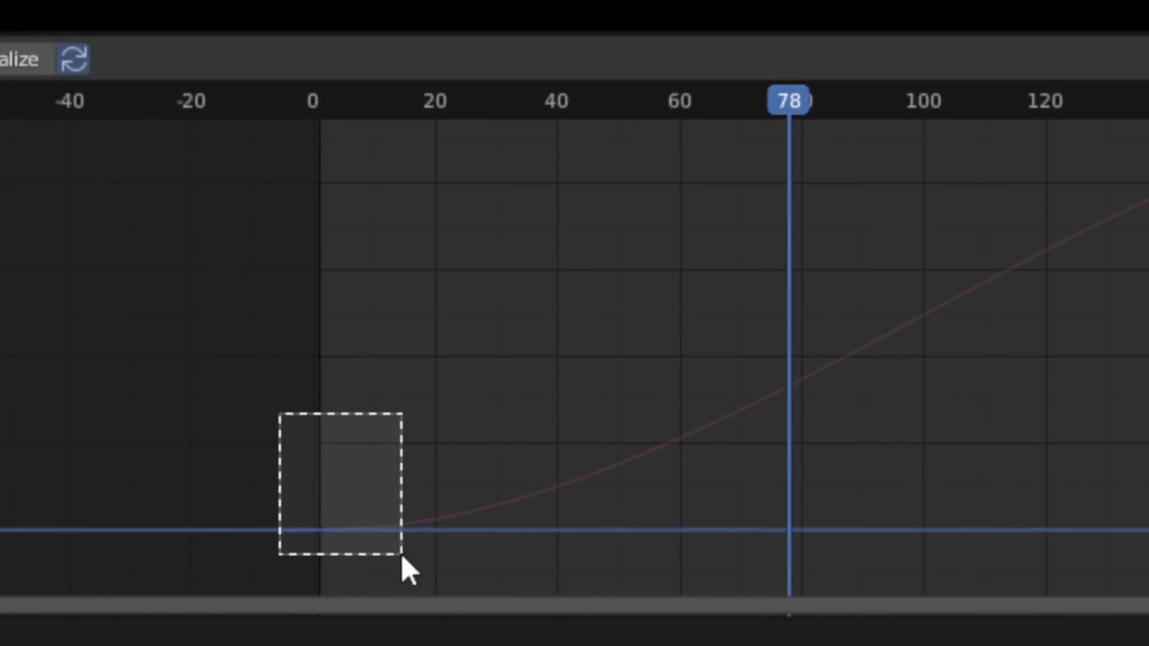
key("g")
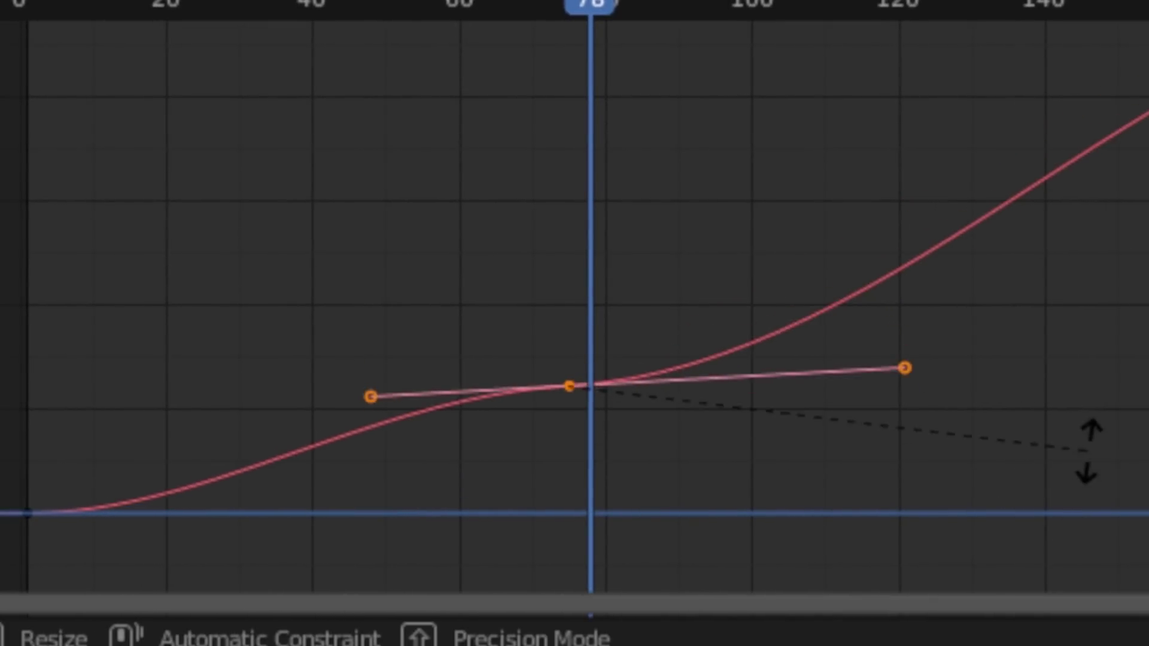
key("x")
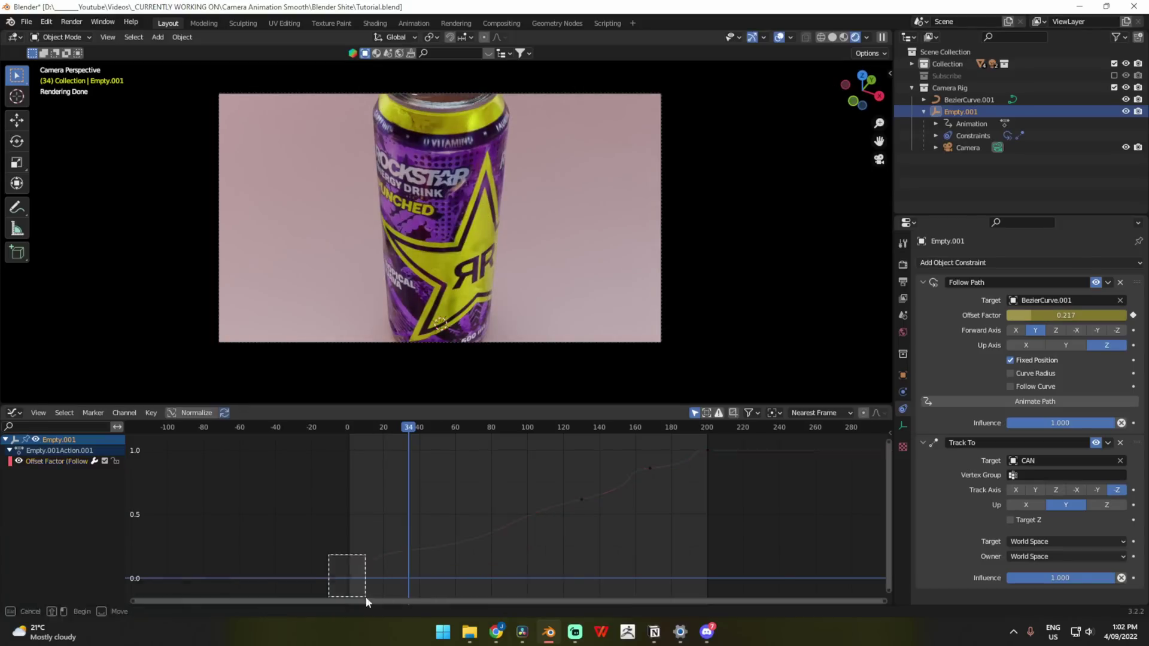